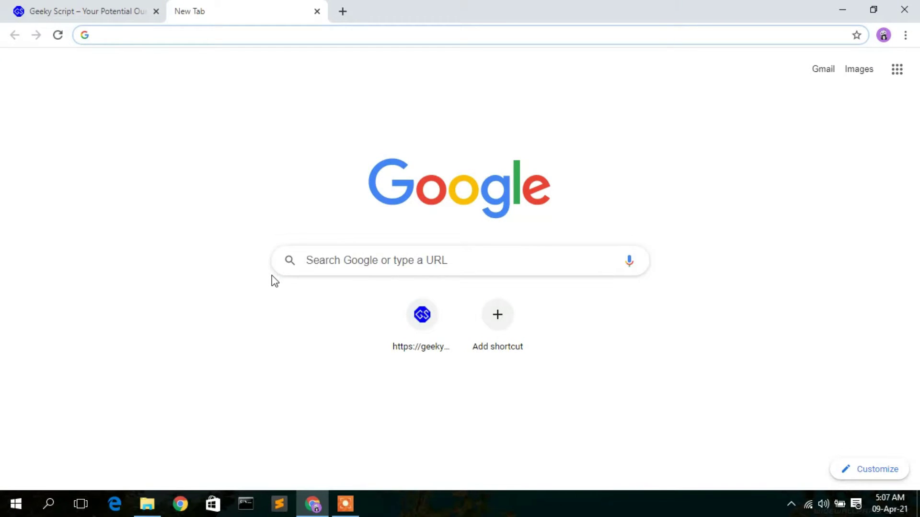
# Search Google for 'winrar download' and open the official win-rar.com result.
pyautogui.write('winrar dow')
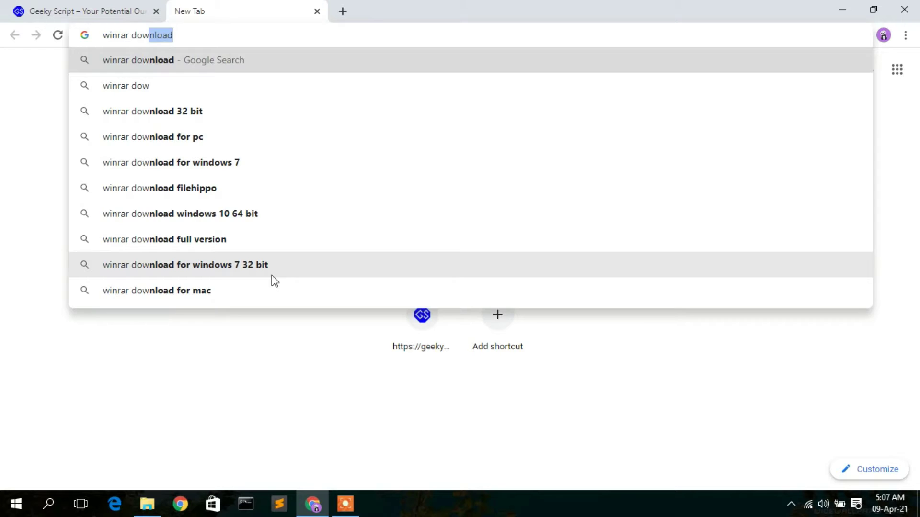
pyautogui.press('Return')
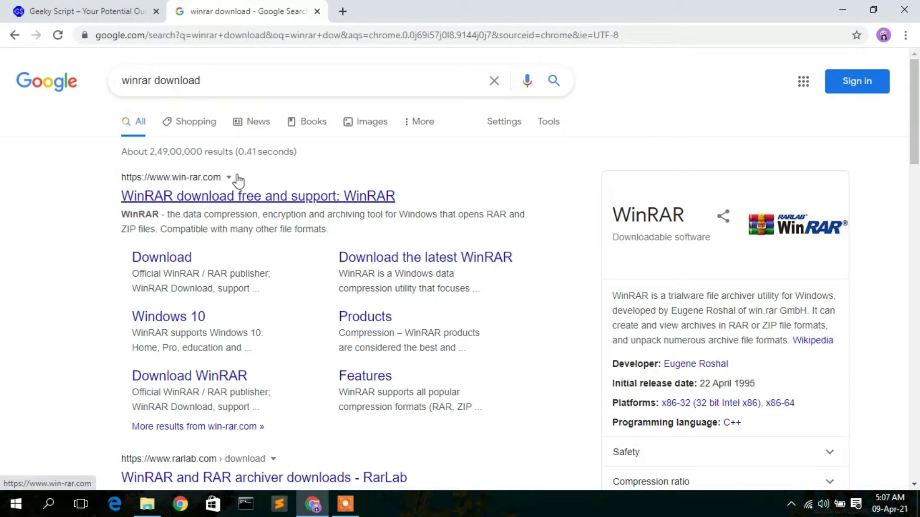
pyautogui.click(267, 194)
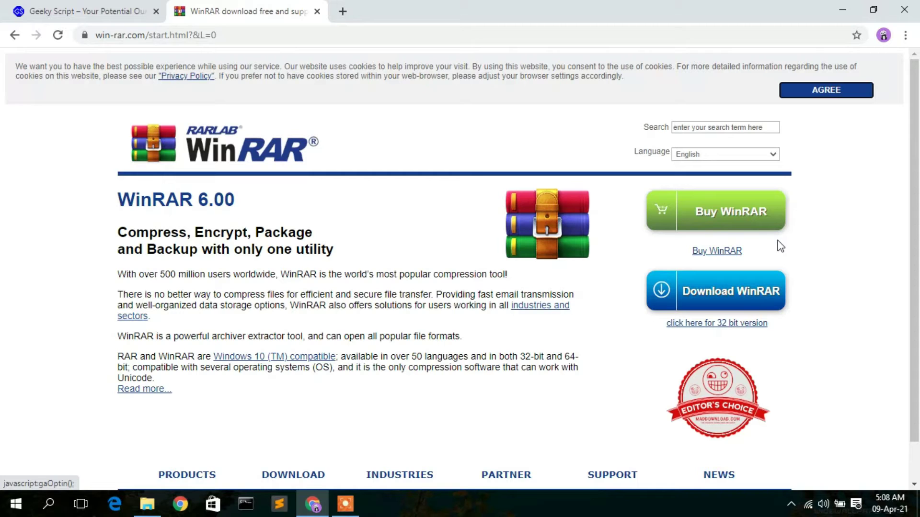
# Download the WinRAR installer winrar-x64-600.exe, dismissing the pop-up along the way.
pyautogui.scroll(-1, 809, 230)
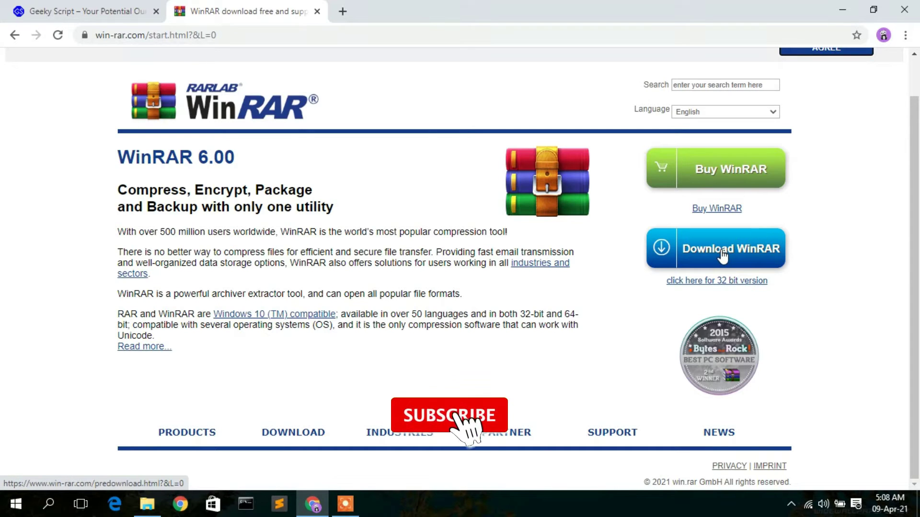
pyautogui.click(722, 256)
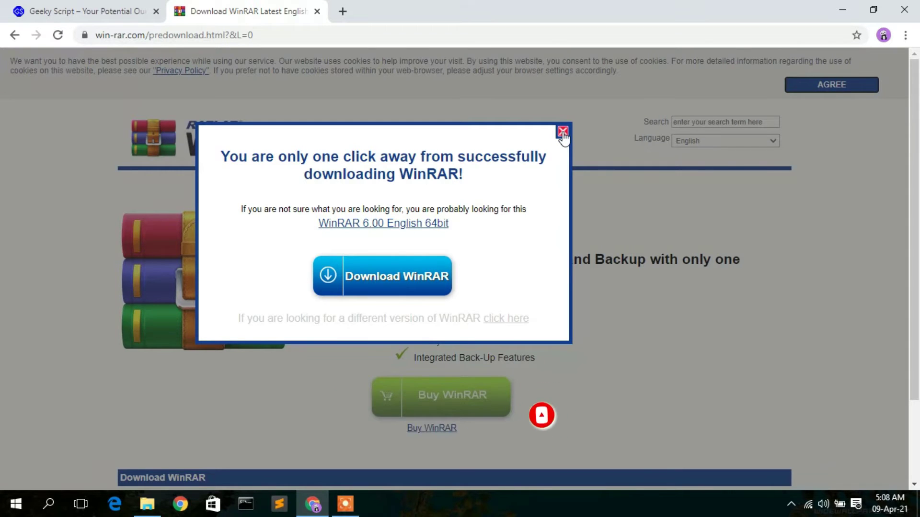
pyautogui.click(563, 133)
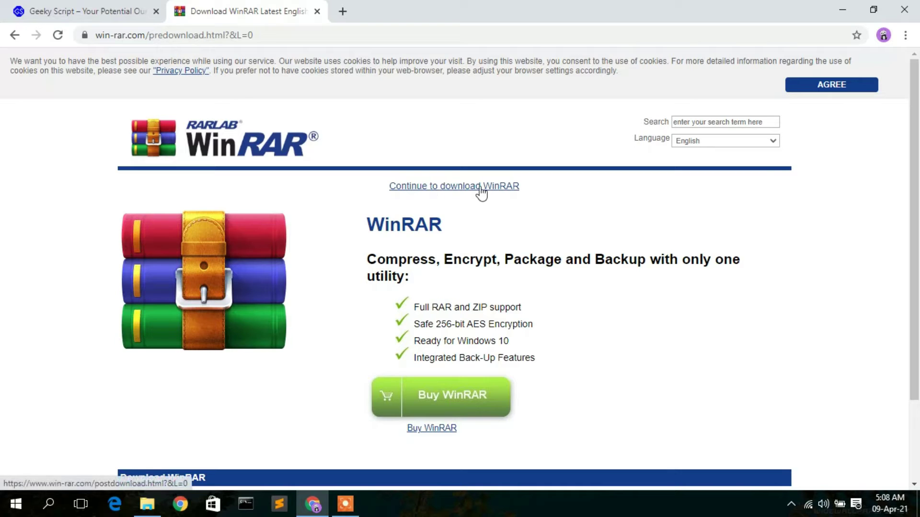
pyautogui.click(488, 189)
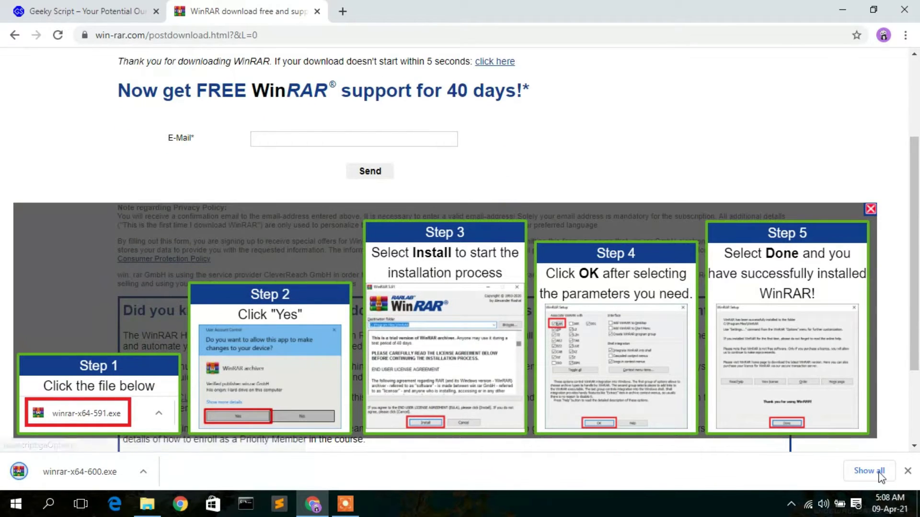
# Launch winrar-x64-600 from the Downloads folder, then close Explorer and minimize Chrome.
pyautogui.click(869, 471)
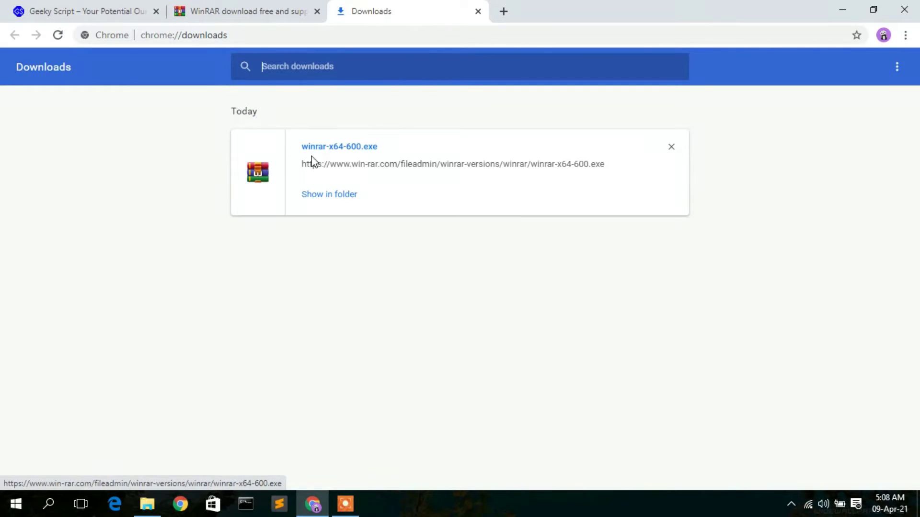
pyautogui.click(345, 194)
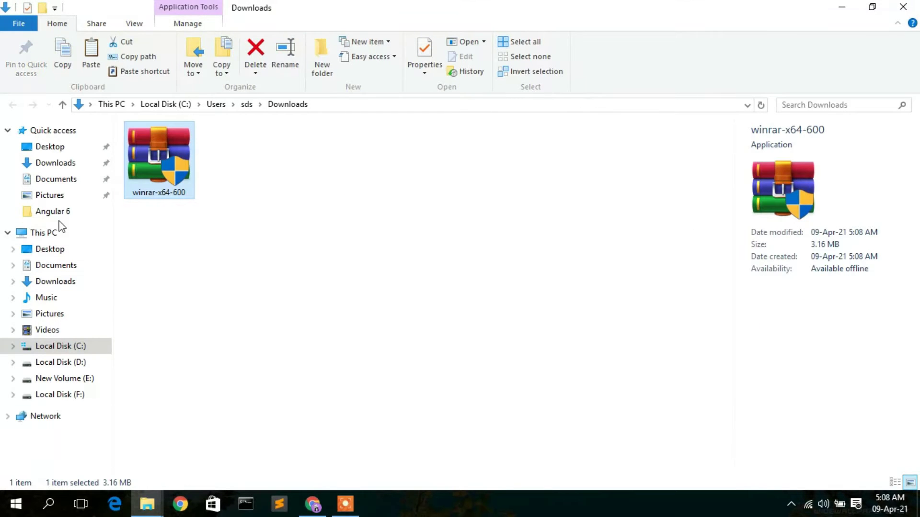
pyautogui.doubleClick(169, 156)
pyautogui.click(903, 7)
pyautogui.click(838, 3)
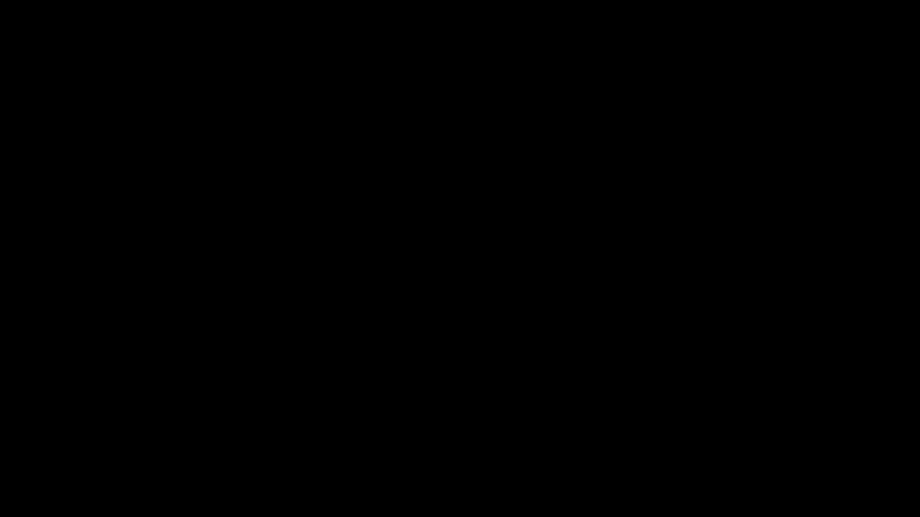
# Allow the installer, install WinRAR to C:\Program Files\WinRAR, and accept the default associations.
pyautogui.click(530, 277)
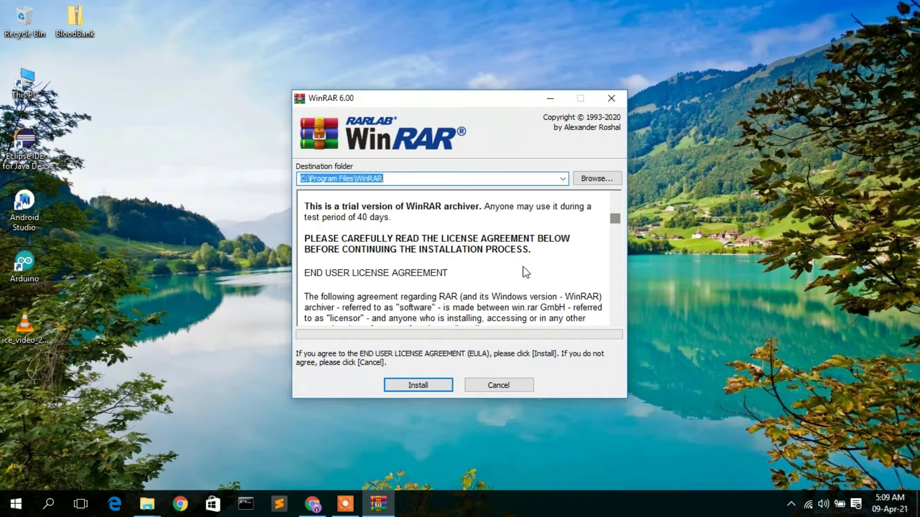
pyautogui.click(426, 386)
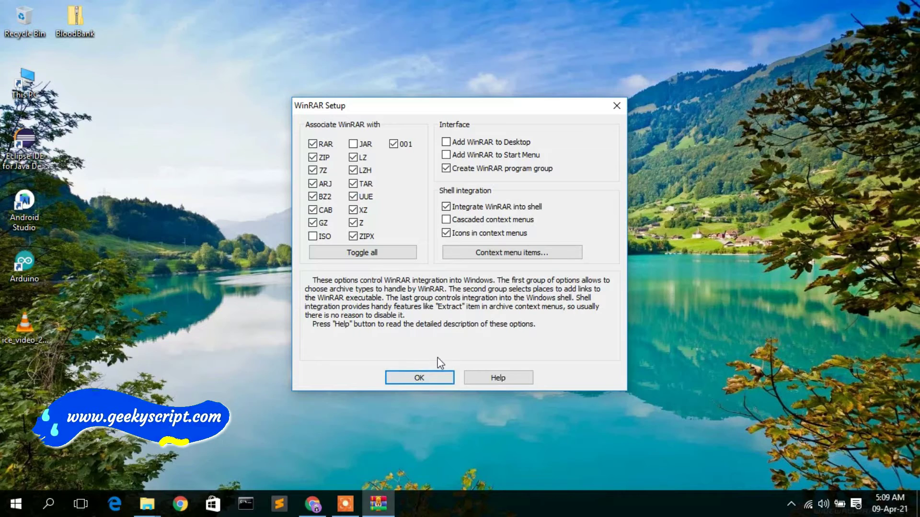
pyautogui.click(425, 374)
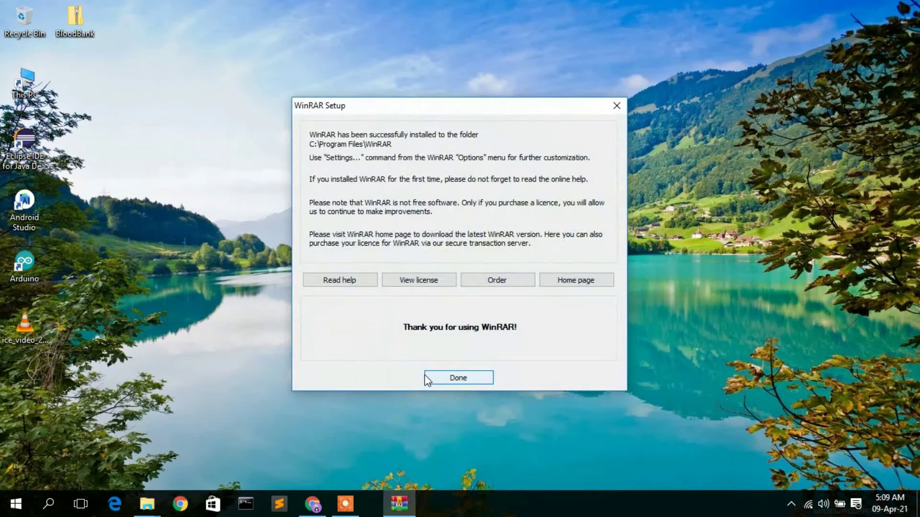
# Finish WinRAR setup and close the WinRAR Start Menu folder window.
pyautogui.click(462, 378)
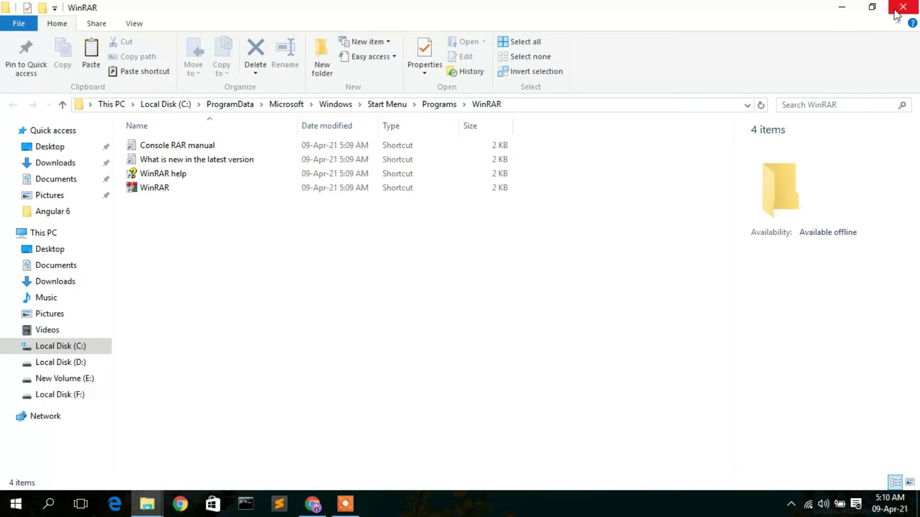
pyautogui.click(850, 8)
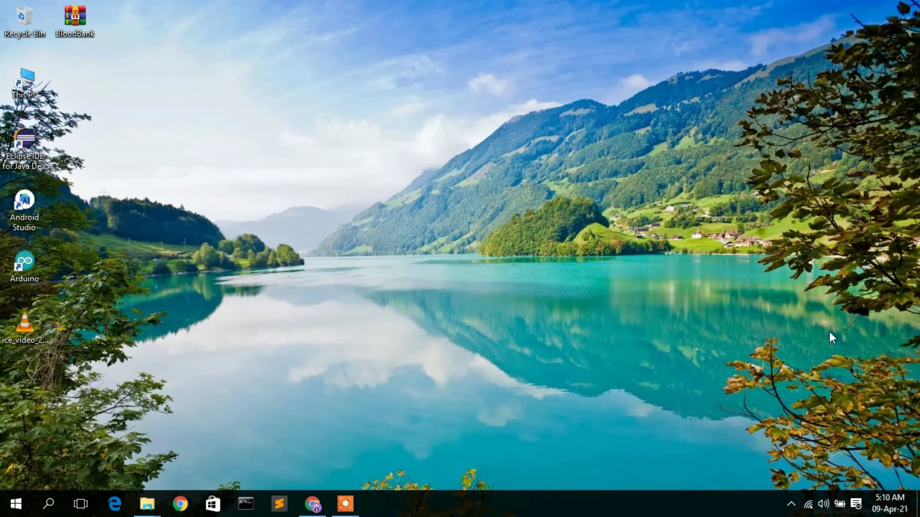
# Extract the BloodBank zip here and move the new BloodBank folder near the desktop's top.
pyautogui.rightClick(76, 27)
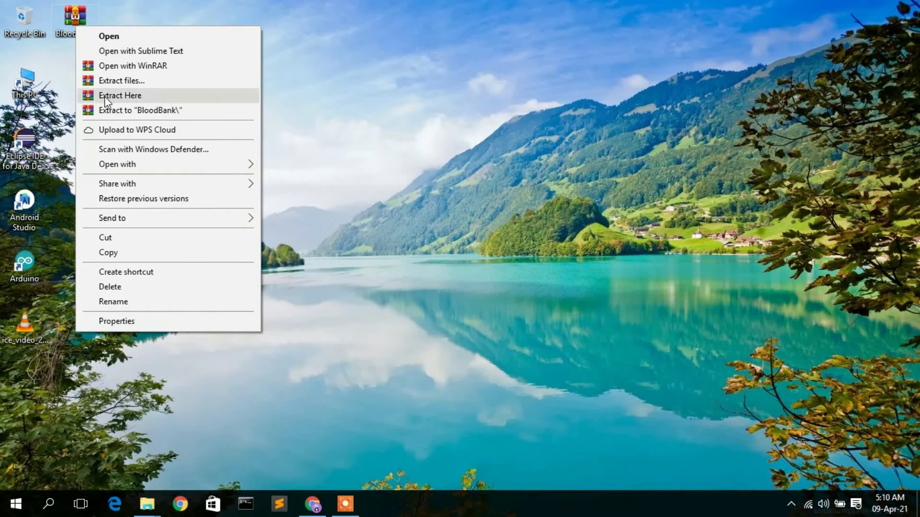
pyautogui.click(149, 99)
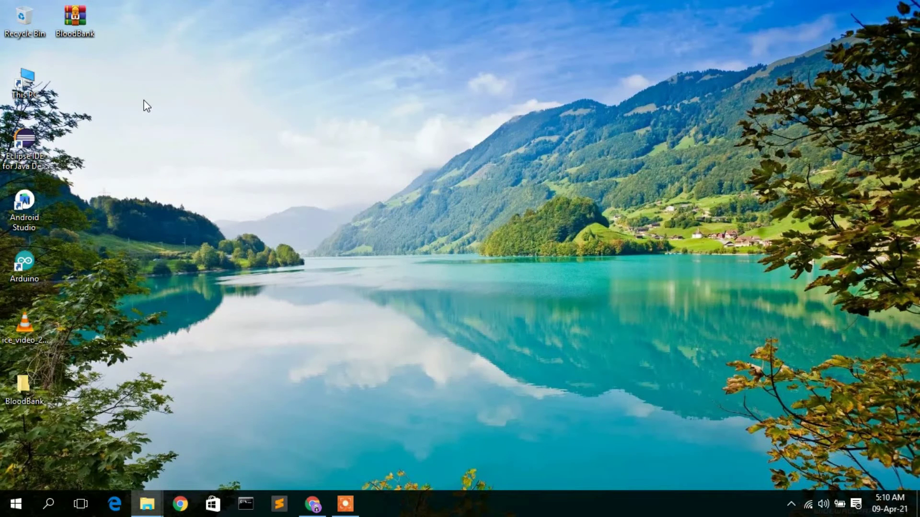
pyautogui.moveTo(27, 387); pyautogui.dragTo(172, 72)
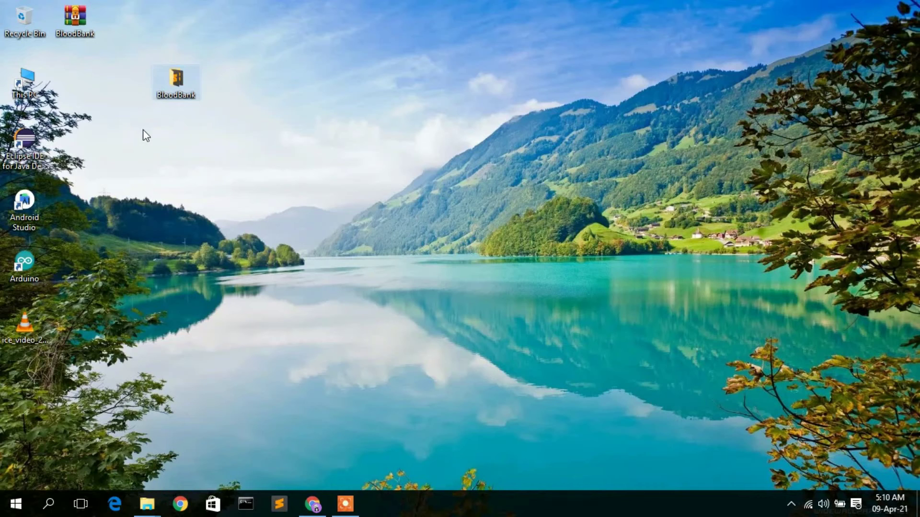
# Check the BloodBank folder's properties (1.22 MB, 41 files, 8 folders), then close them.
pyautogui.rightClick(184, 90)
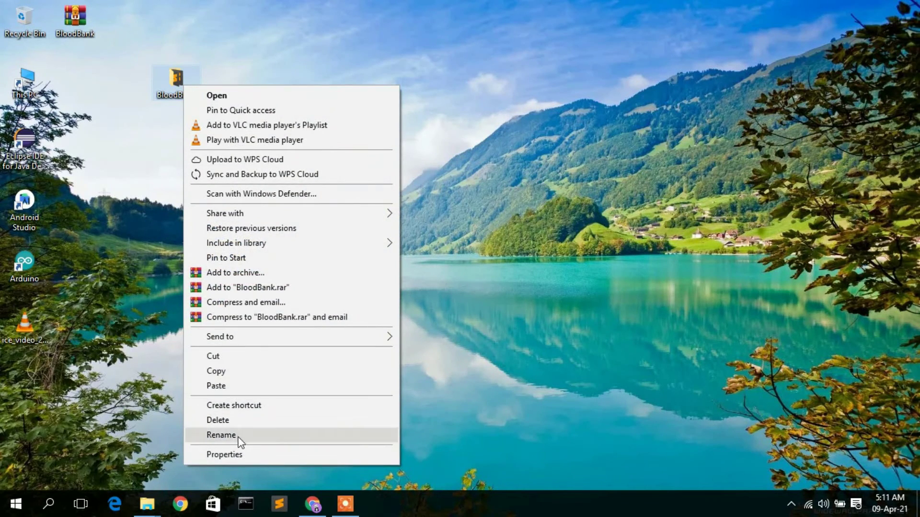
pyautogui.click(231, 453)
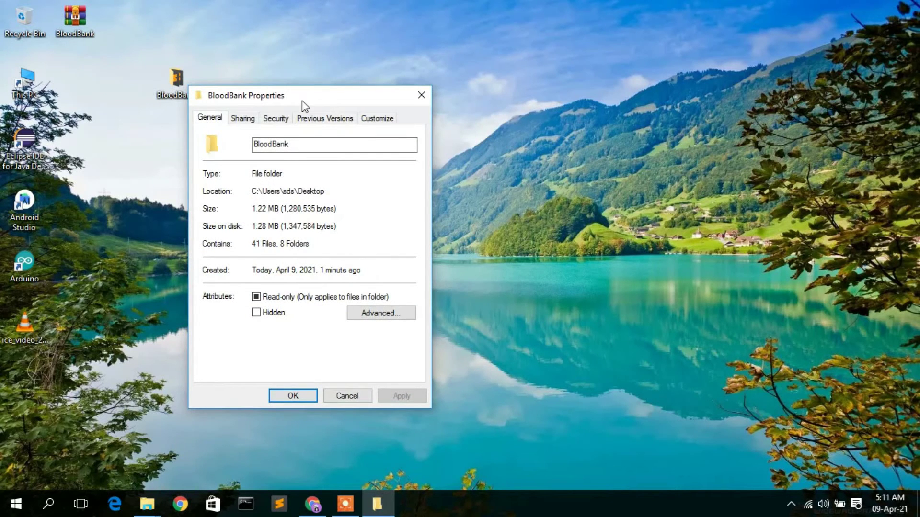
pyautogui.moveTo(302, 101); pyautogui.dragTo(375, 71)
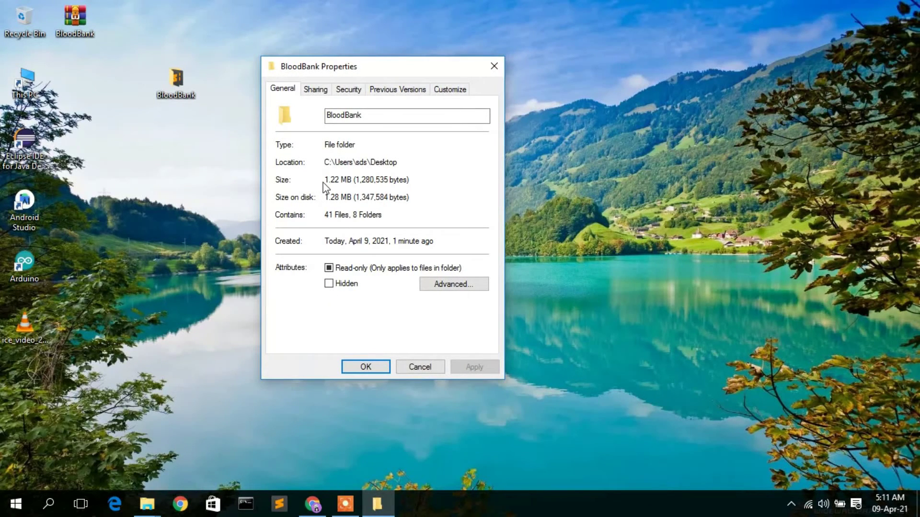
pyautogui.click(499, 66)
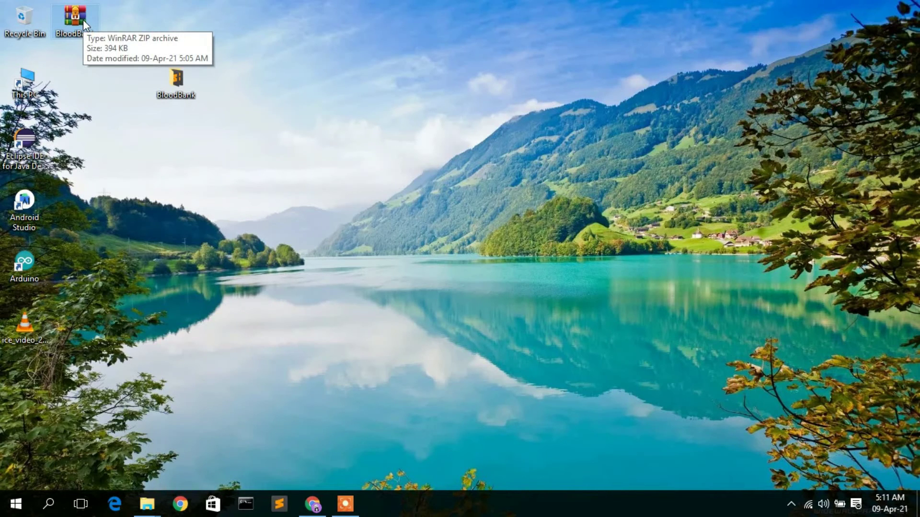
# Delete the BloodBank ZIP, compress the folder into BloodBank.rar, and place it beside the folder.
pyautogui.press('Delete')
pyautogui.click(187, 79)
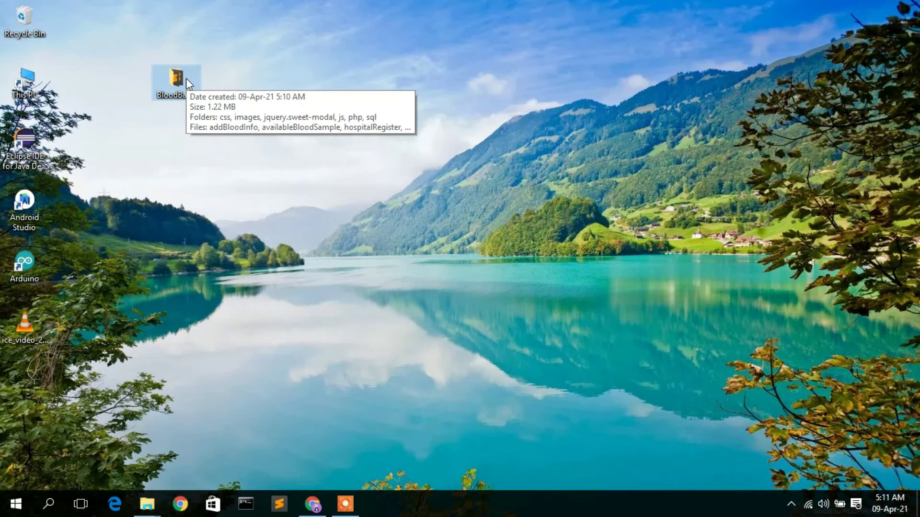
pyautogui.rightClick(172, 85)
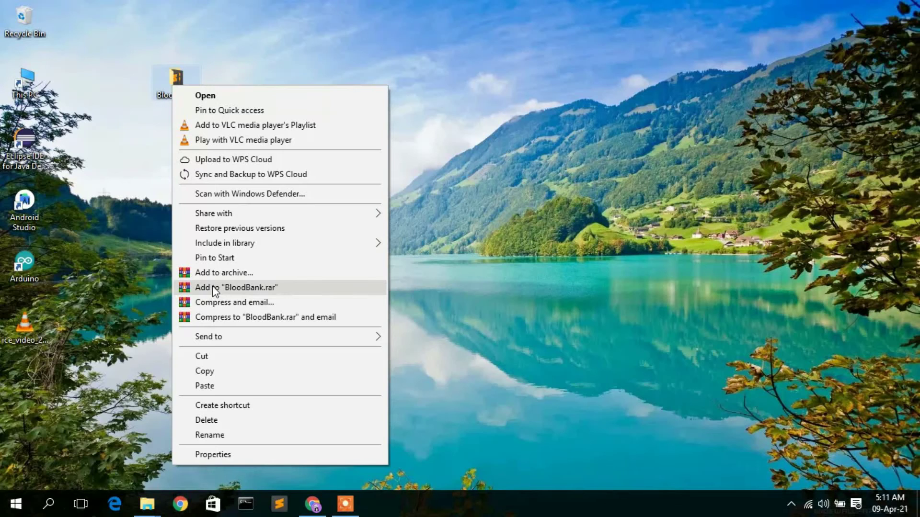
pyautogui.click(264, 288)
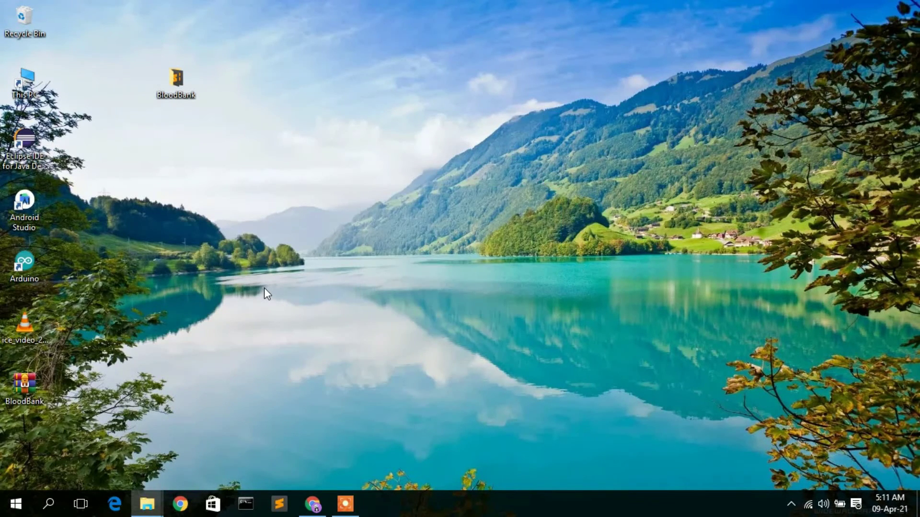
pyautogui.moveTo(12, 392); pyautogui.dragTo(267, 86)
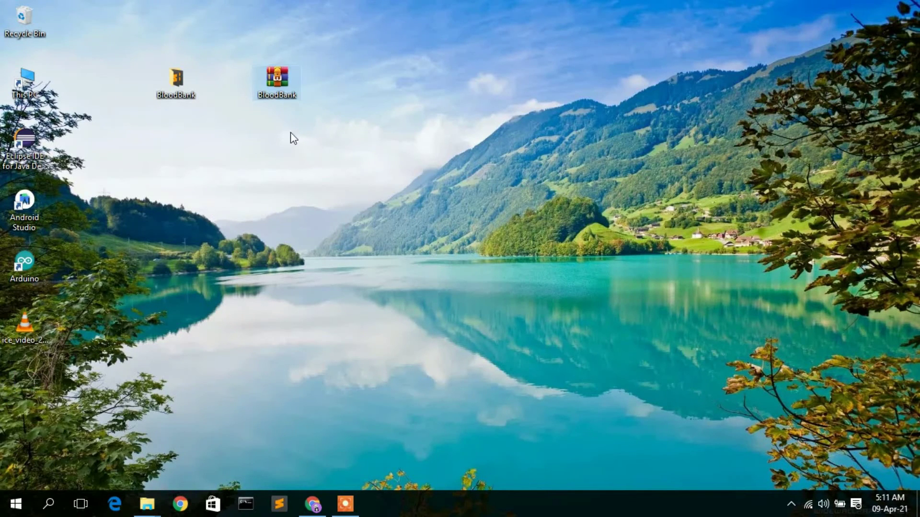
# Open BloodBank.rar's properties and highlight its 375 KB size.
pyautogui.rightClick(282, 81)
pyautogui.click(360, 379)
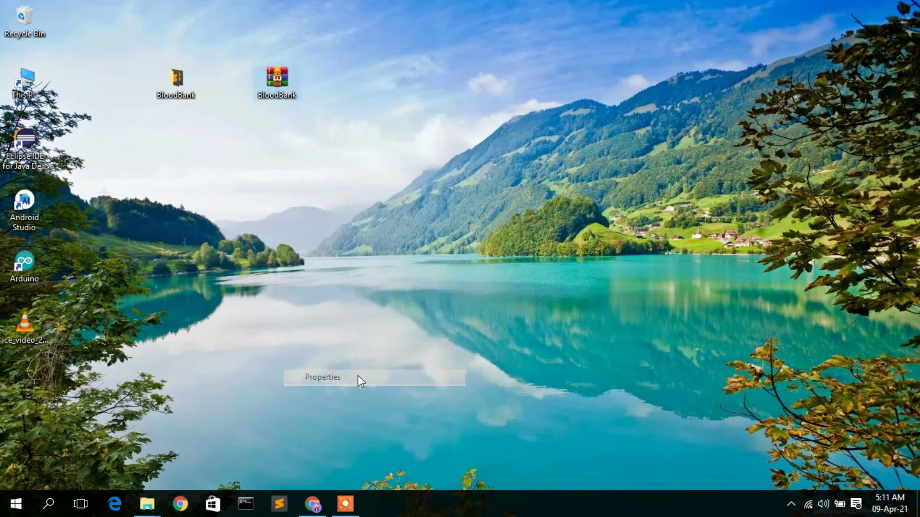
pyautogui.moveTo(406, 93); pyautogui.dragTo(503, 35)
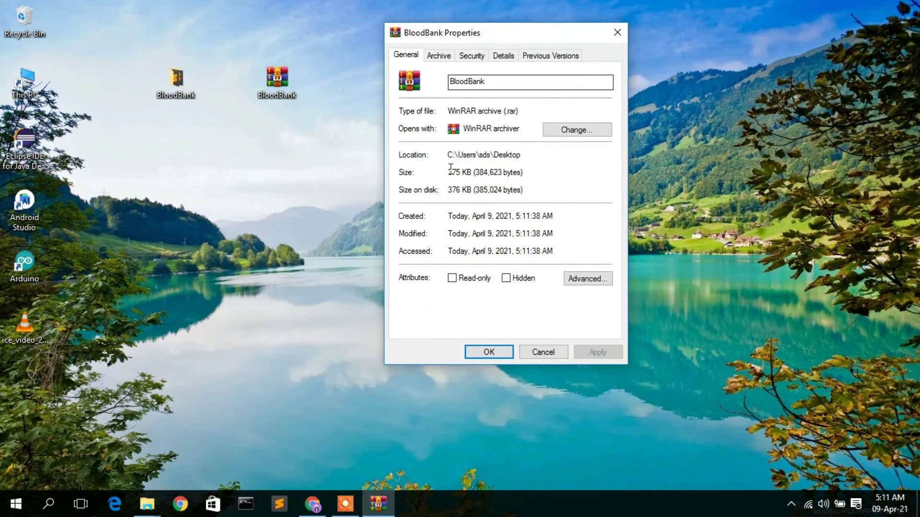
pyautogui.moveTo(448, 172); pyautogui.dragTo(471, 175)
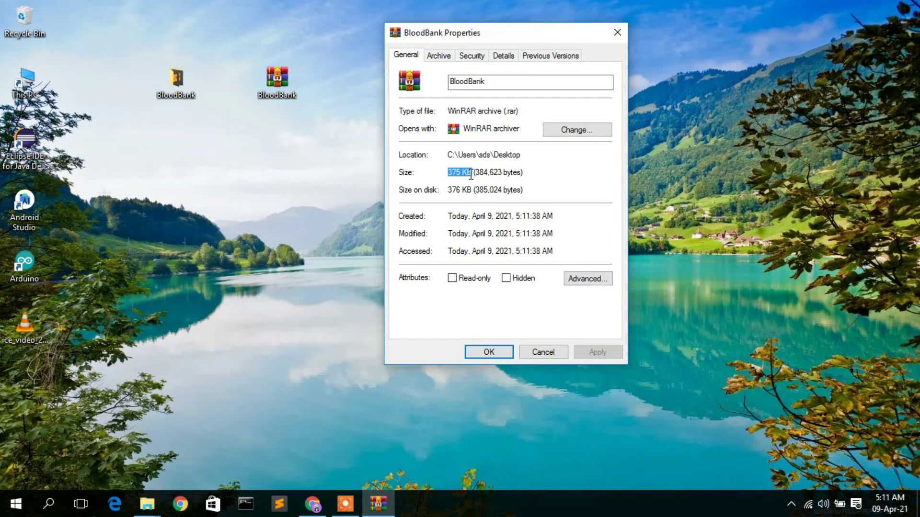
# Compare the 375 KB archive against the BloodBank folder's 1.22 MB size.
pyautogui.click(184, 92)
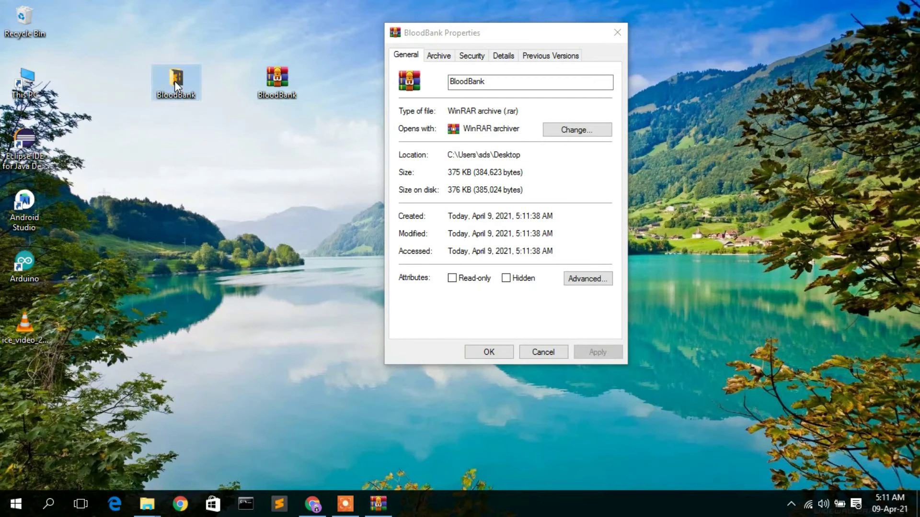
pyautogui.moveTo(175, 82)
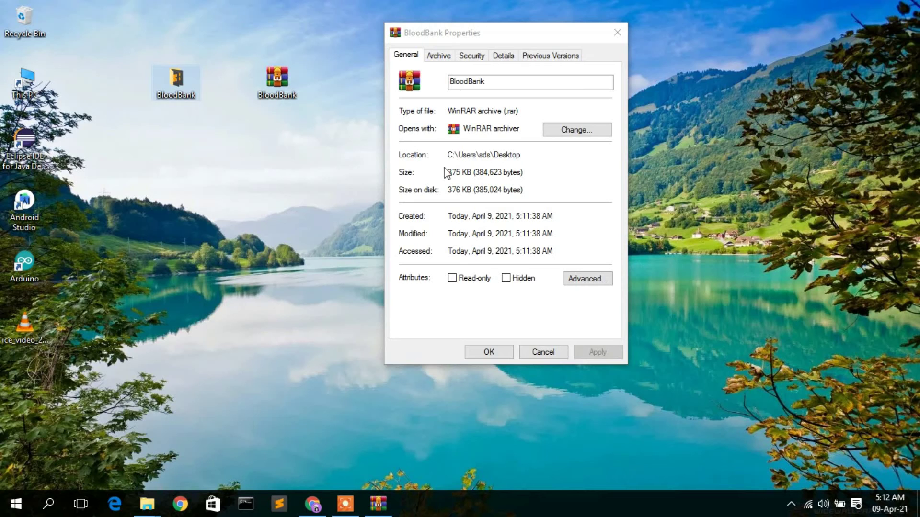
pyautogui.moveTo(450, 172); pyautogui.dragTo(462, 174)
pyautogui.click(477, 174)
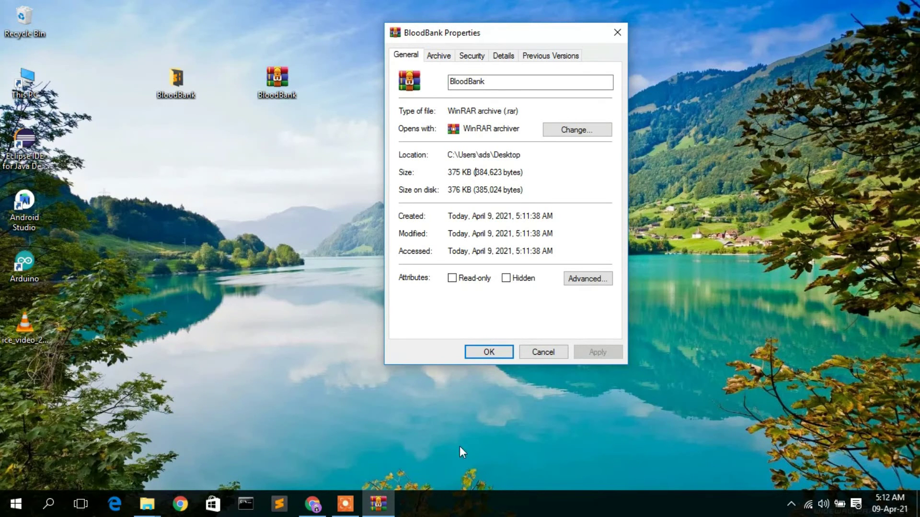
# Bring Chrome forward, browse the Geeky Script tab, and return to the WinRAR download tab.
pyautogui.click(312, 503)
pyautogui.click(37, 6)
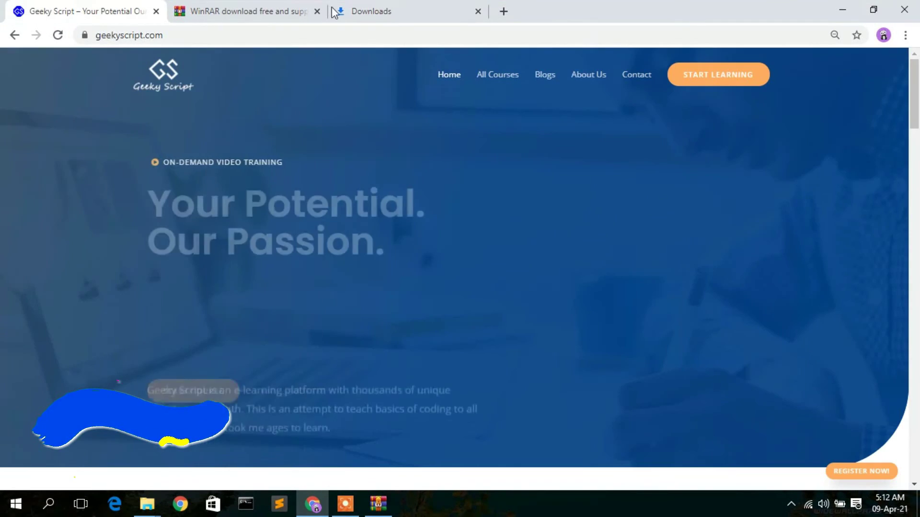
pyautogui.scroll(-4, 616, 238)
pyautogui.scroll(-5, 617, 240)
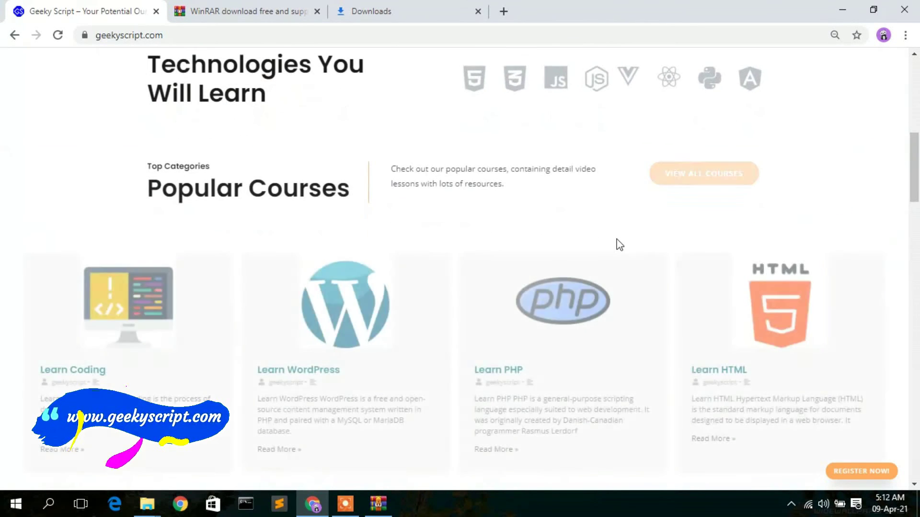
pyautogui.scroll(10, 619, 244)
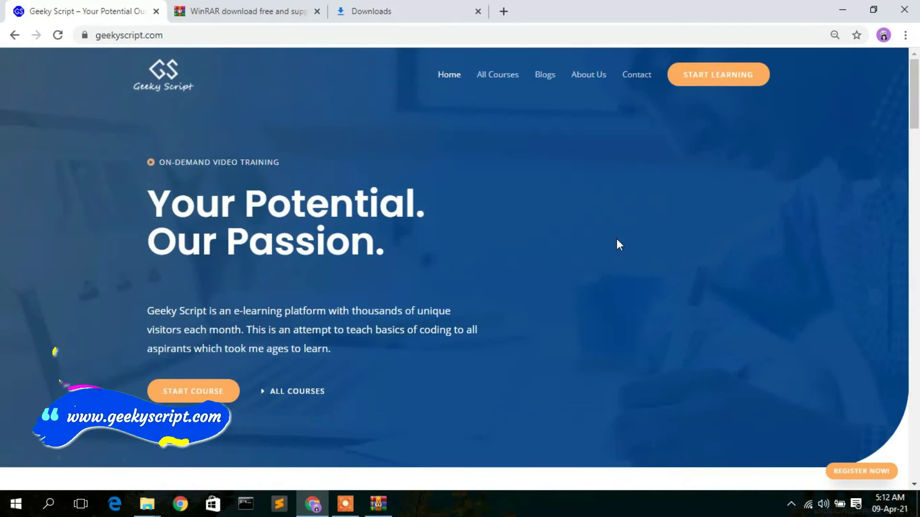
pyautogui.scroll(-10, 617, 241)
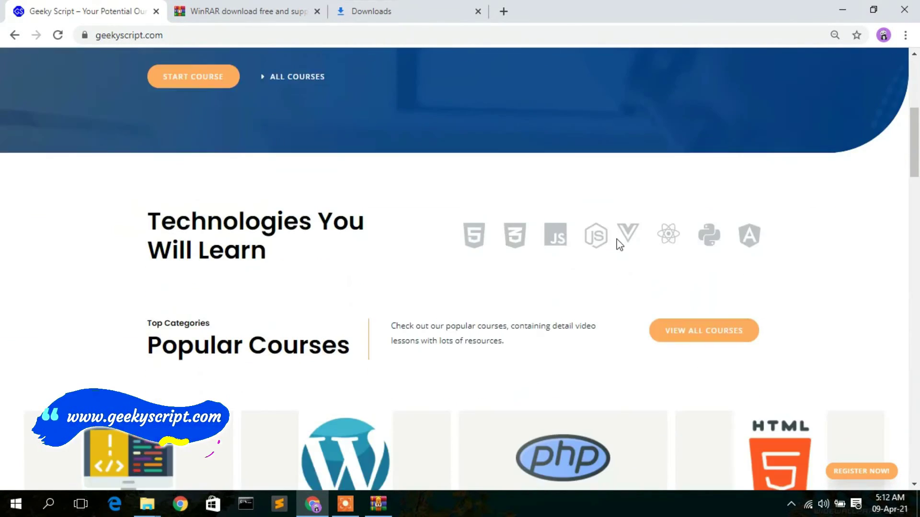
pyautogui.scroll(-7, 618, 242)
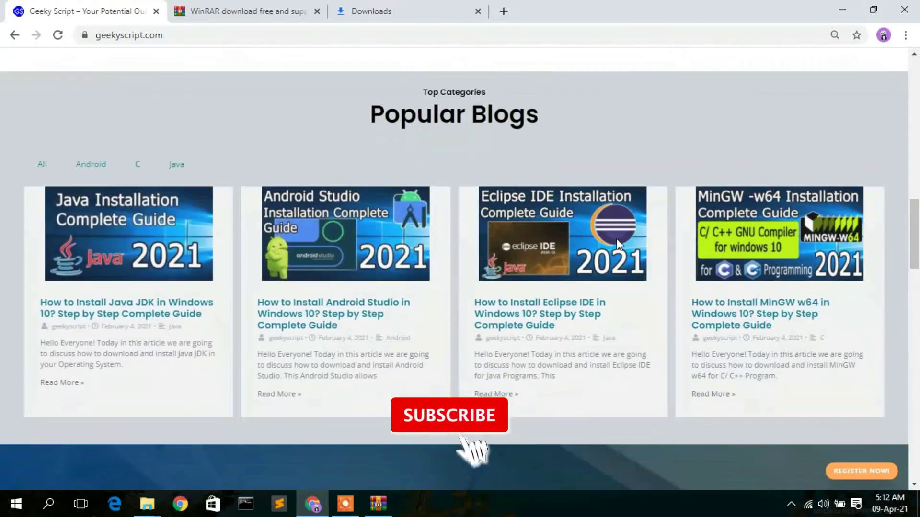
pyautogui.scroll(-7, 618, 240)
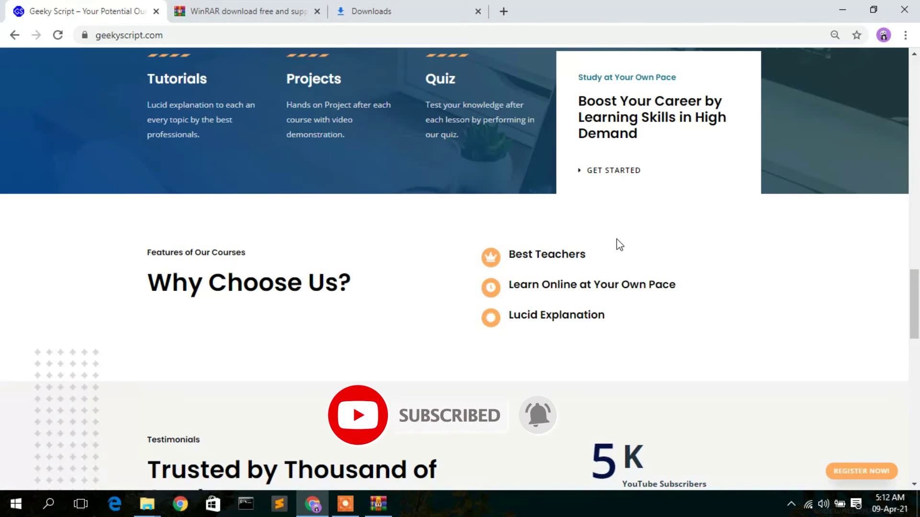
pyautogui.click(194, 7)
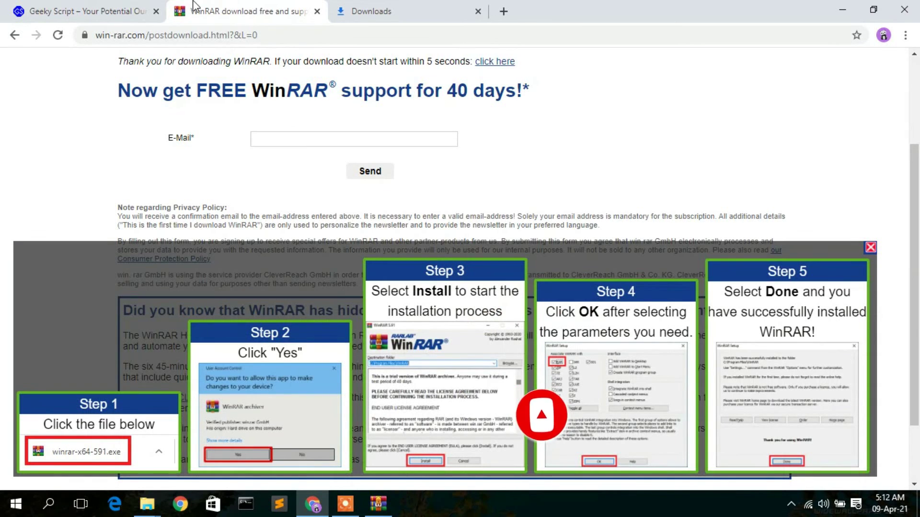